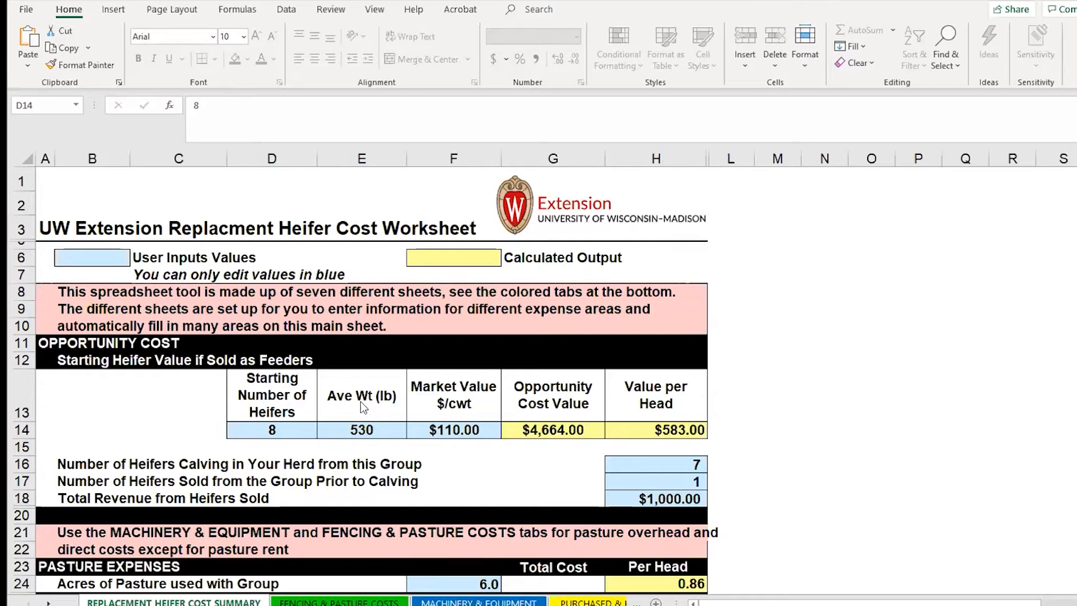
Review the opportunity cost section and the pasture acreage and overhead expenses on the replacement heifer cost summary sheet.
scroll(363, 408, down, 2)
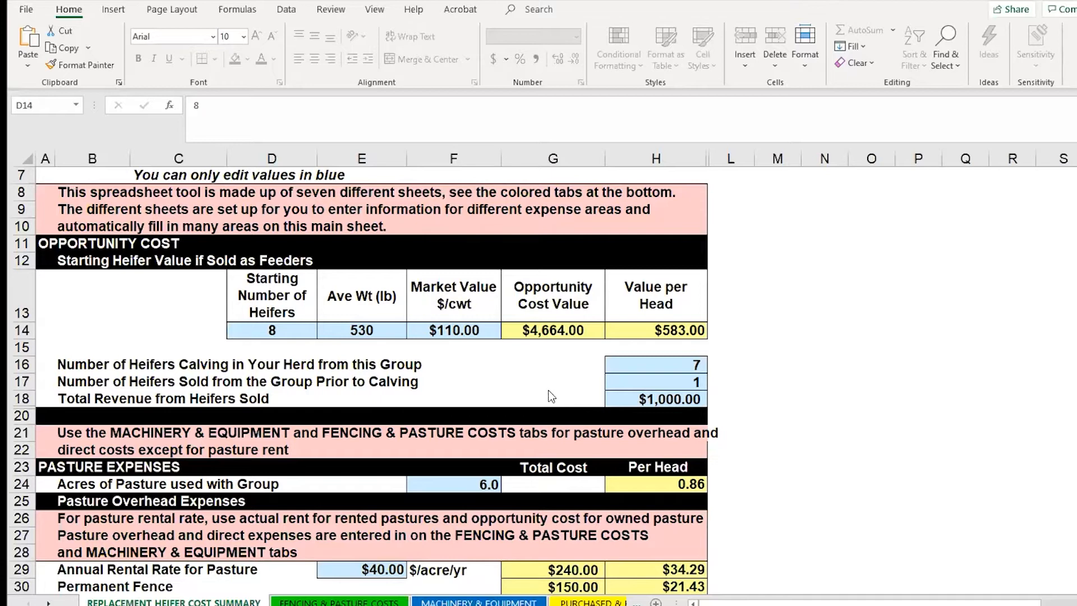
scroll(525, 381, down, 2)
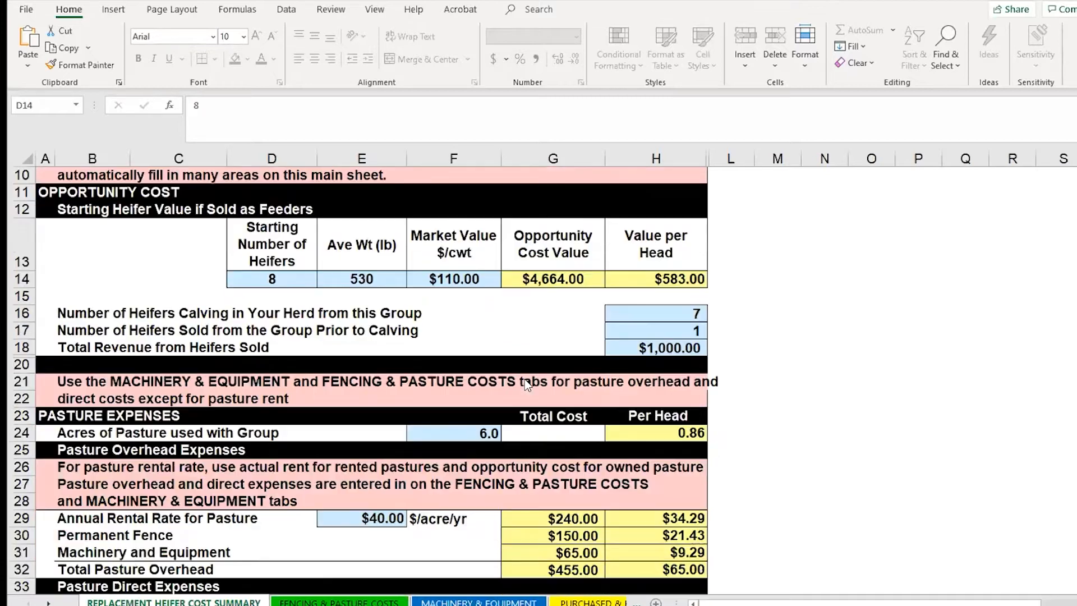
scroll(527, 385, down, 1)
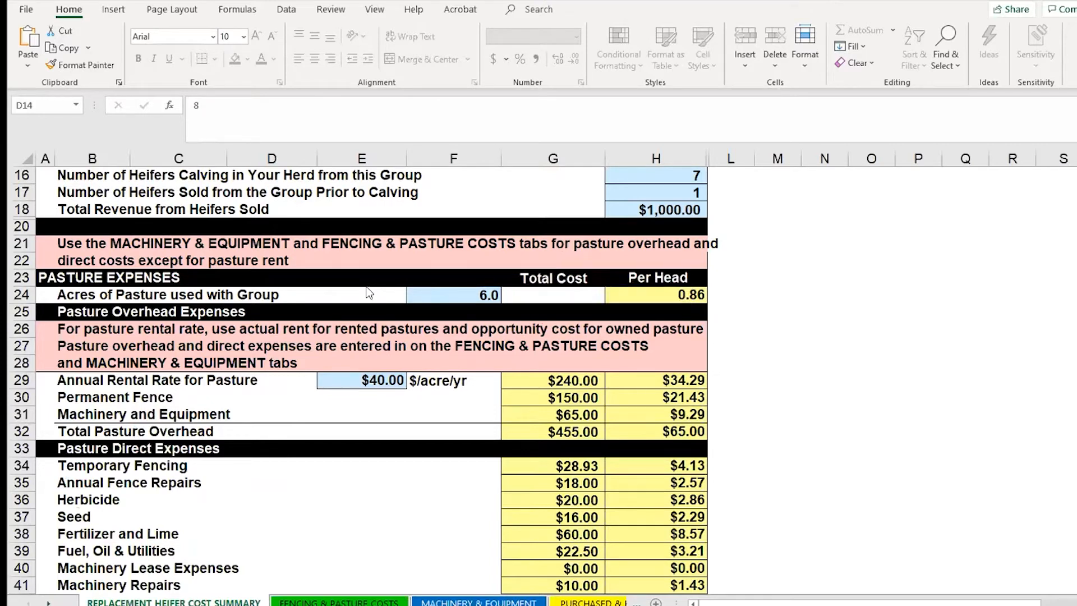
scroll(368, 289, down, 1)
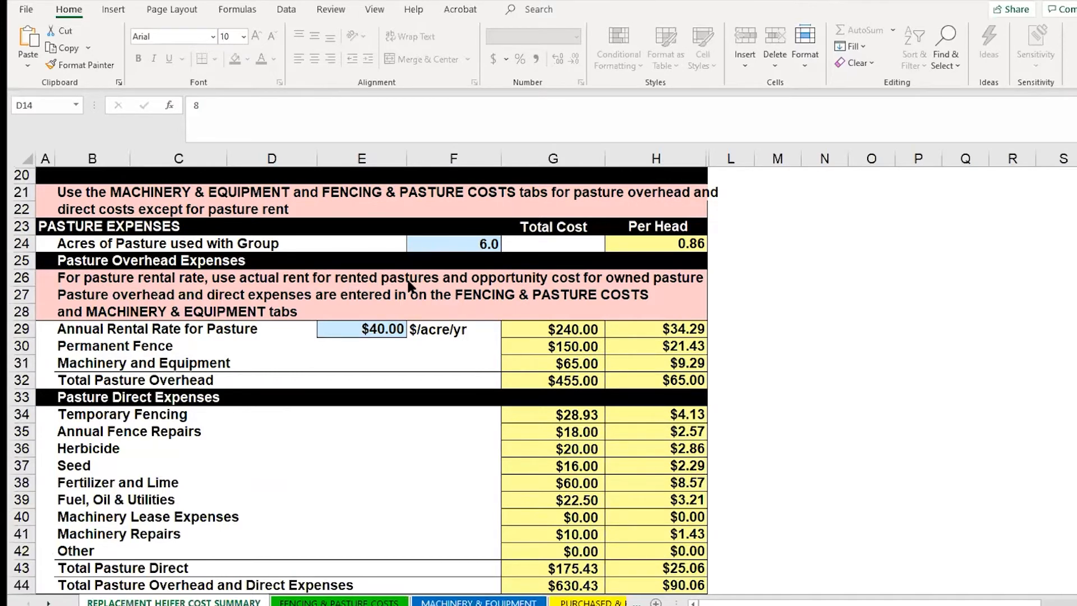
scroll(411, 286, up, 3)
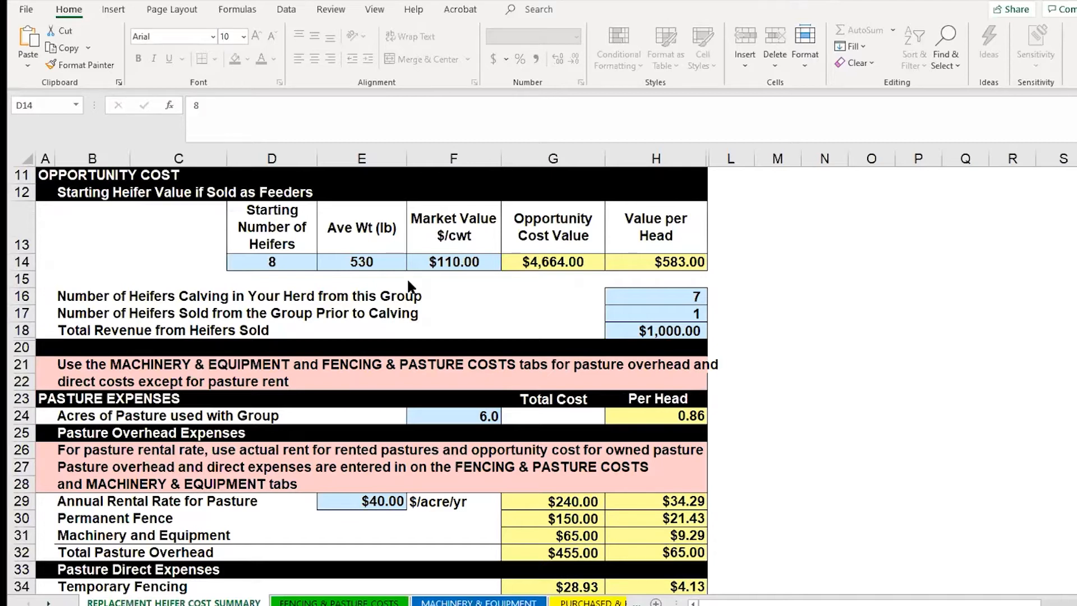
scroll(409, 284, down, 1)
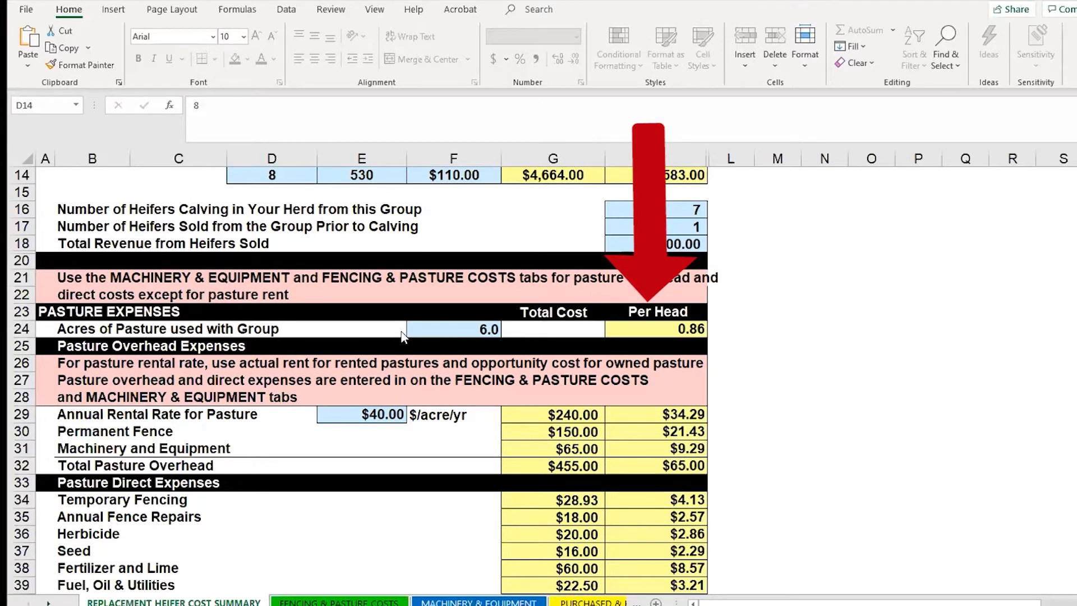
scroll(402, 335, down, 2)
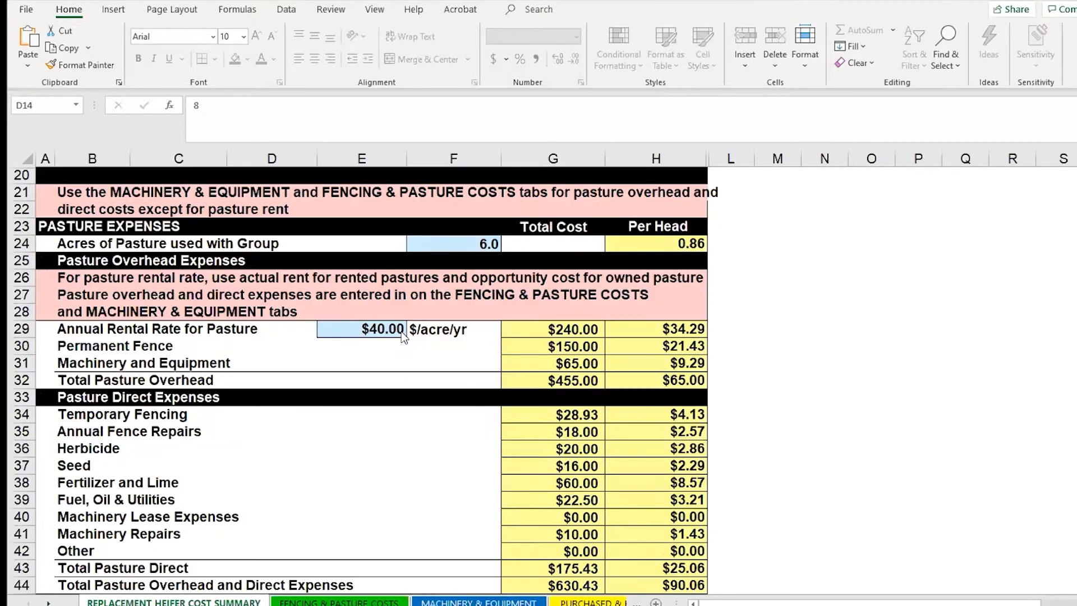
scroll(404, 338, up, 1)
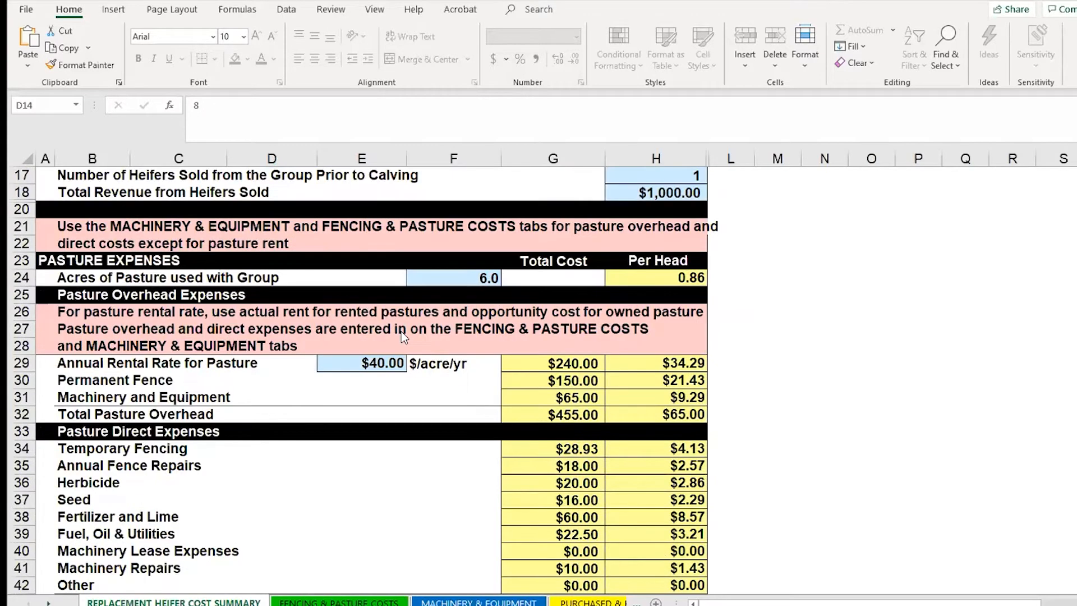
scroll(404, 337, down, 1)
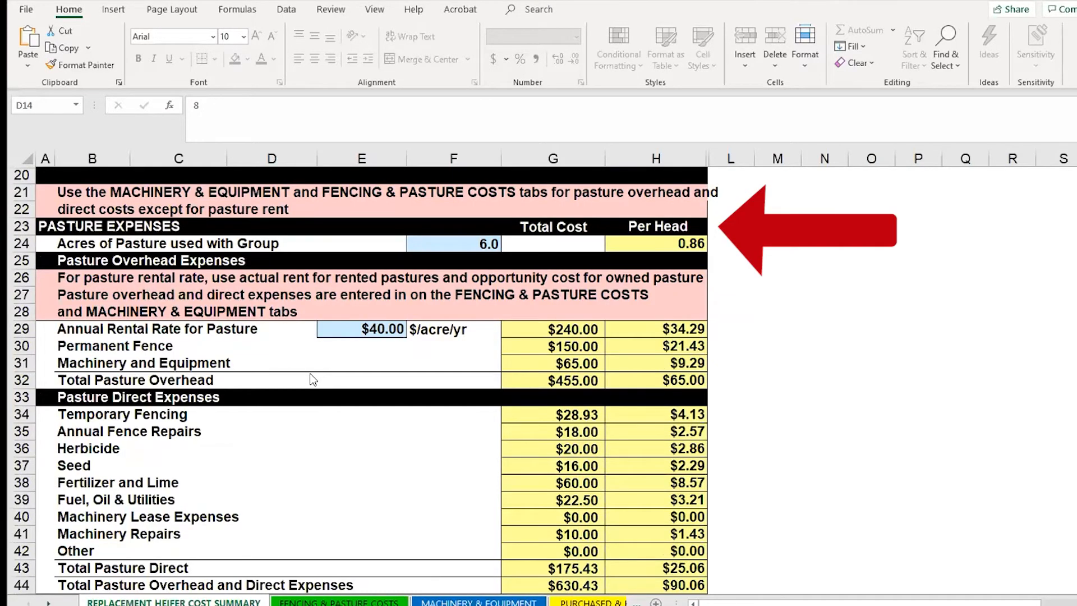
Examine the pasture direct expenses, other livestock costs, paid labor, yardage and summary sections of the heifer cost summary sheet.
scroll(313, 379, down, 2)
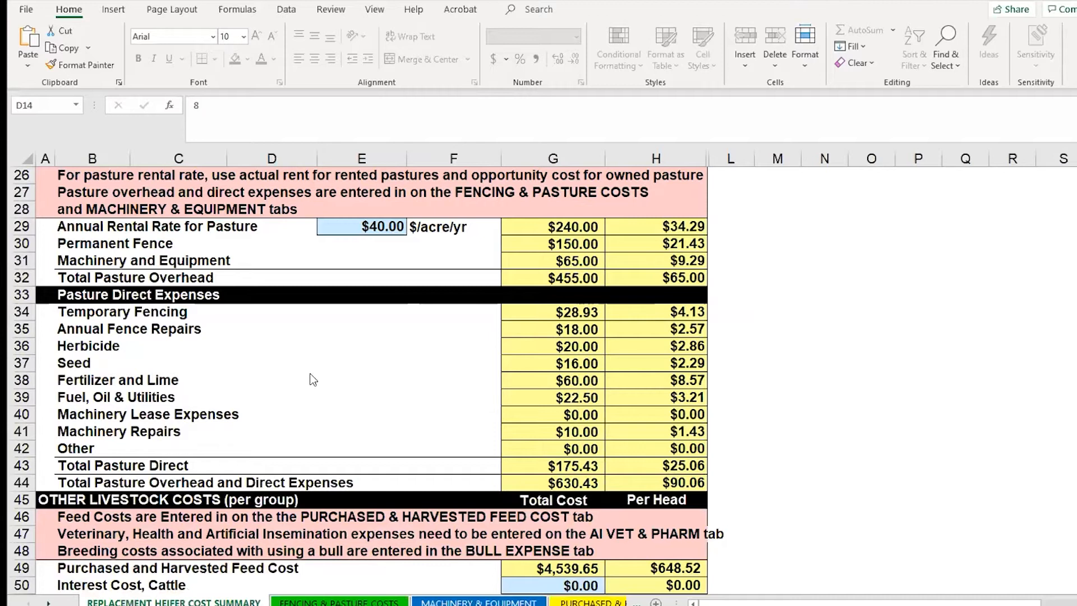
scroll(313, 380, down, 2)
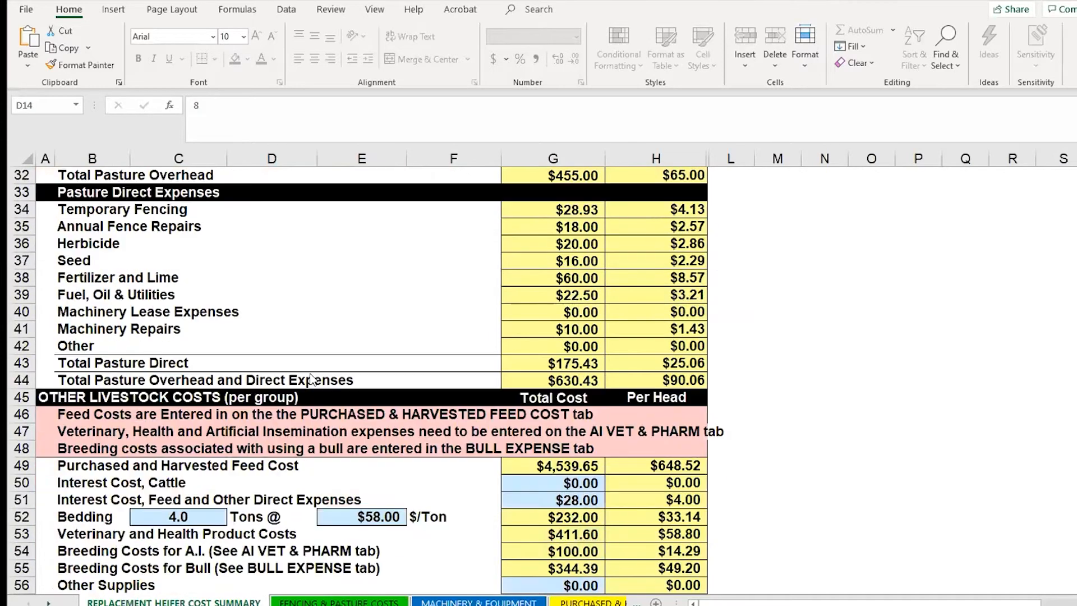
scroll(313, 380, down, 2)
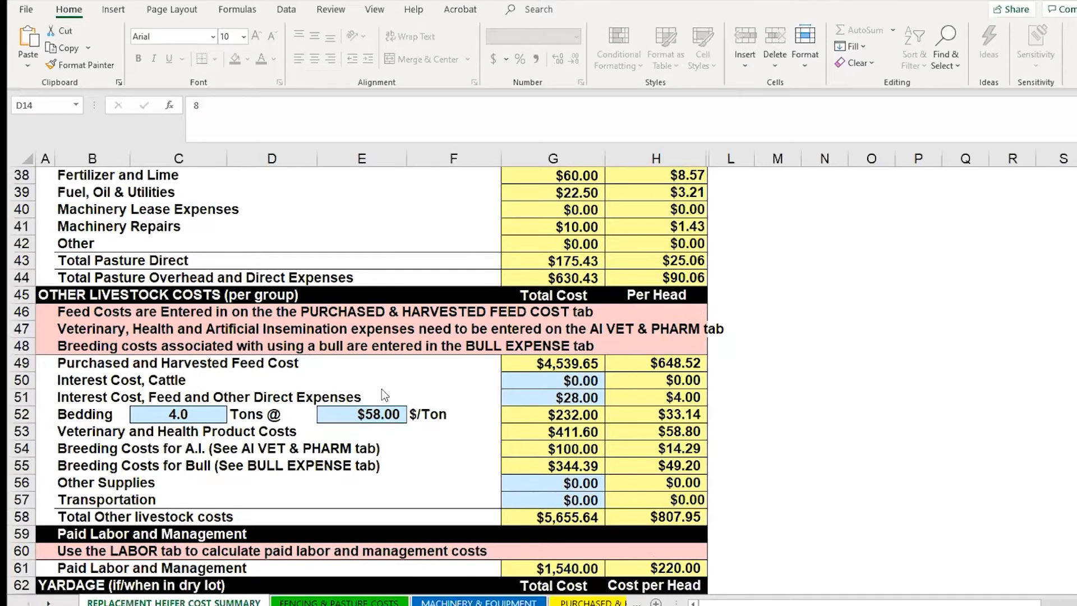
scroll(382, 389, down, 4)
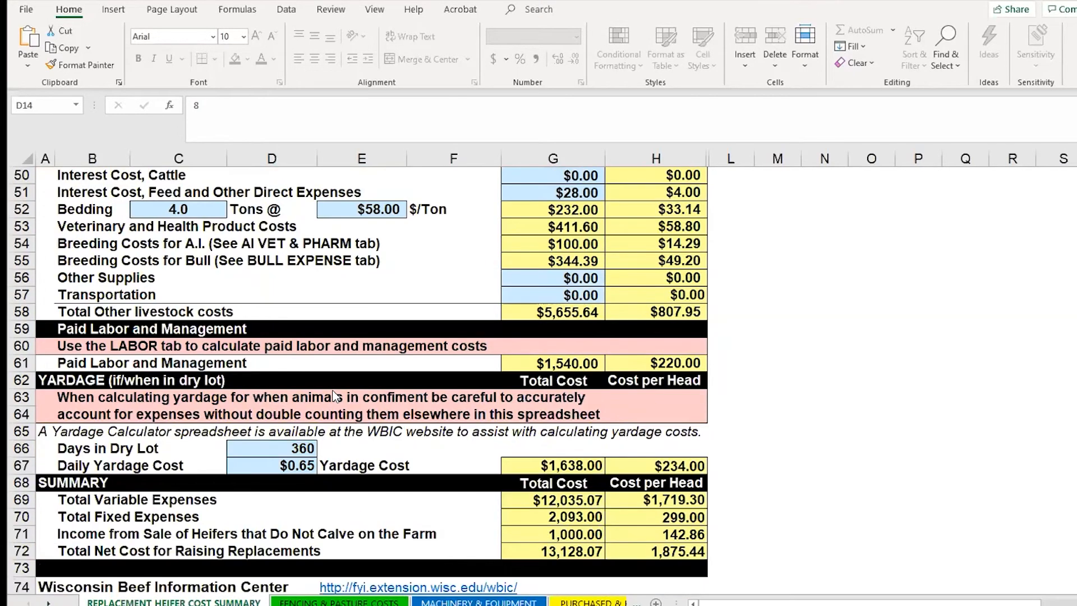
scroll(335, 396, down, 1)
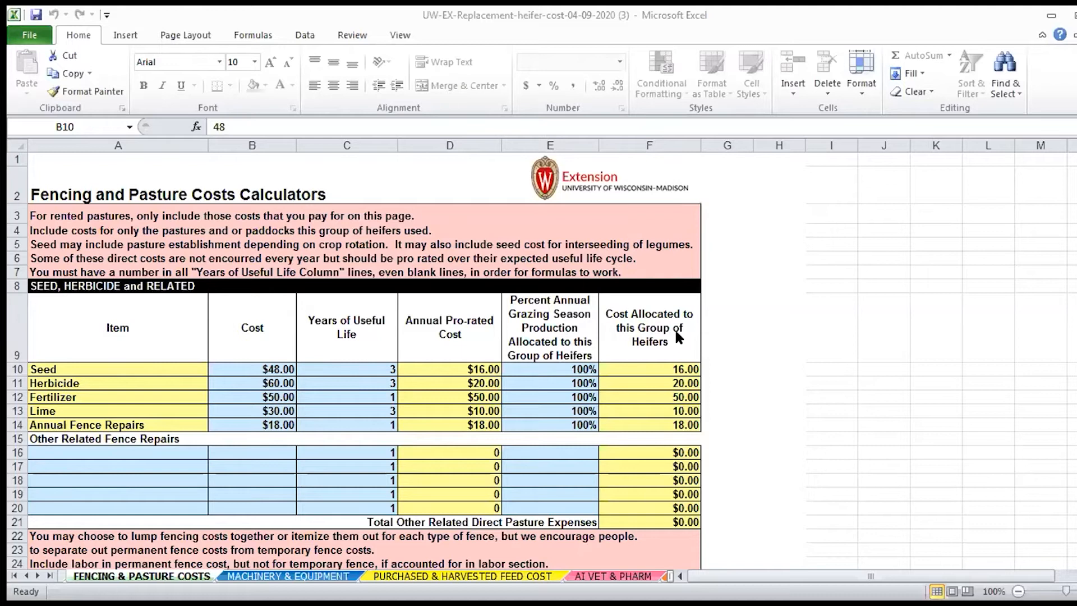
Look through the Fencing and Pasture Costs Calculators, from the seed and herbicide items down to the fencing section.
click(774, 383)
scroll(247, 502, down, 7)
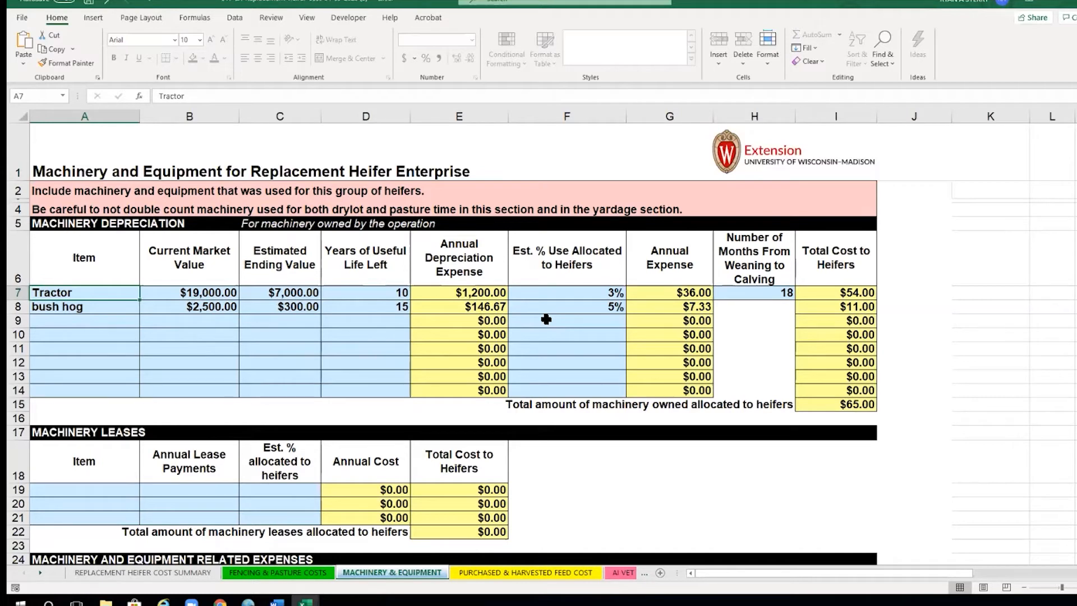
Review the machinery depreciation, machinery leases and equipment-related expenses on the Machinery and Equipment sheet.
scroll(546, 320, down, 2)
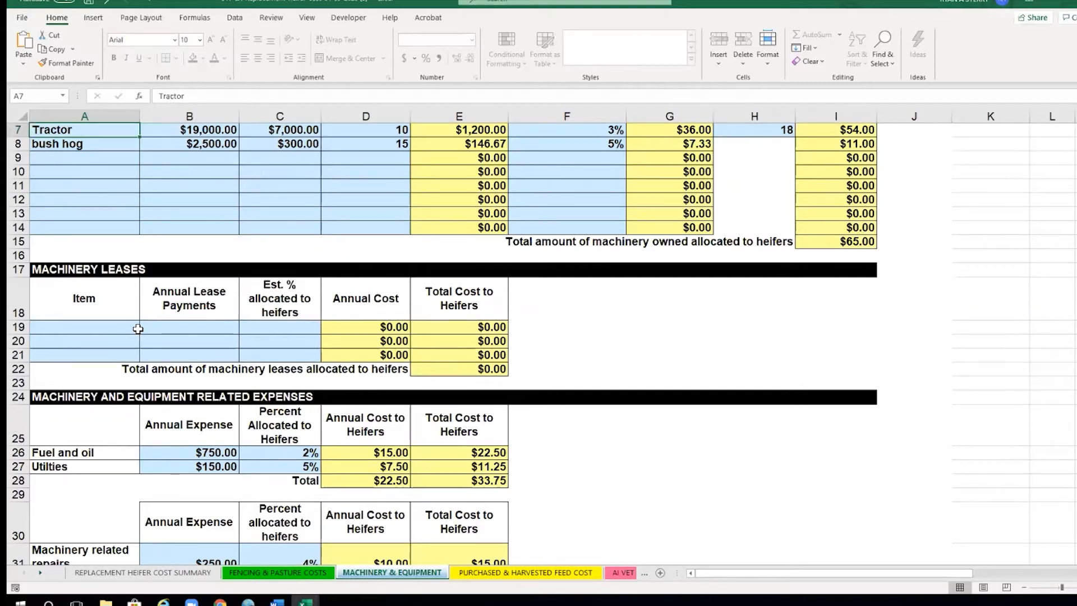
scroll(138, 328, up, 1)
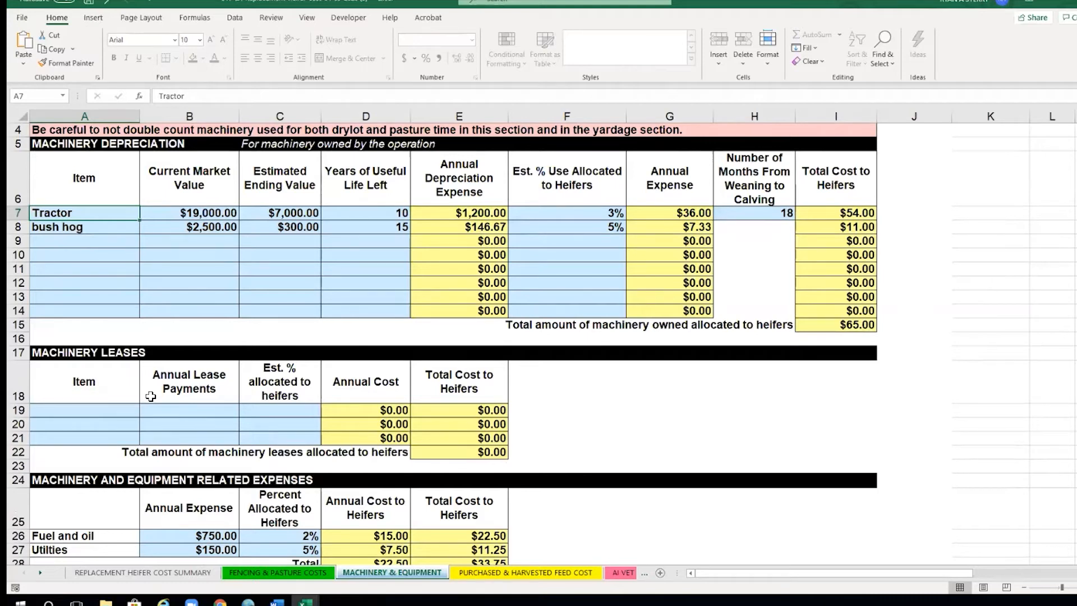
scroll(151, 397, down, 2)
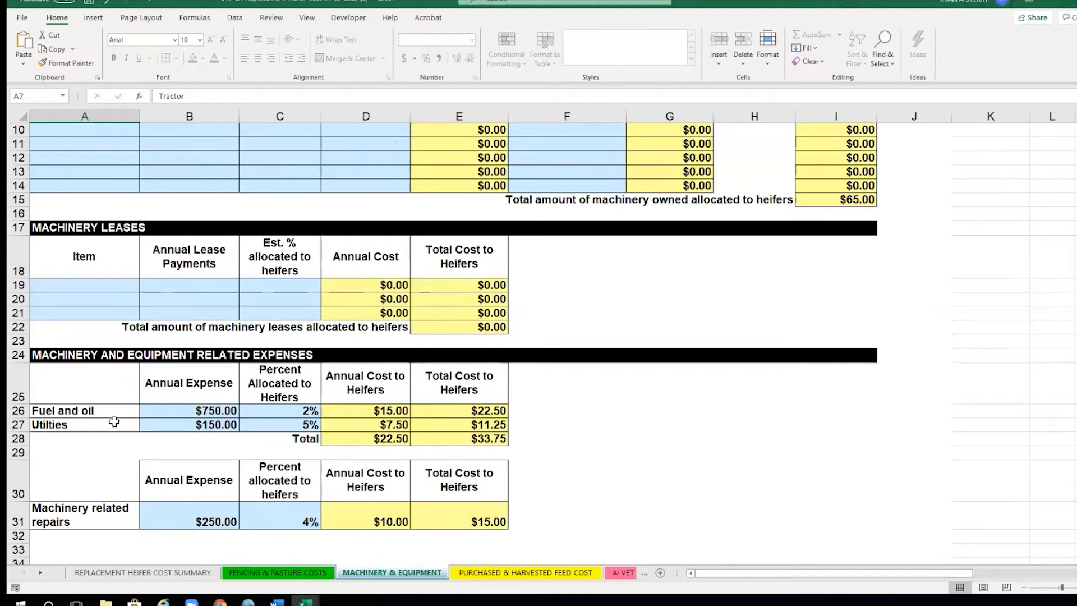
scroll(194, 402, up, 3)
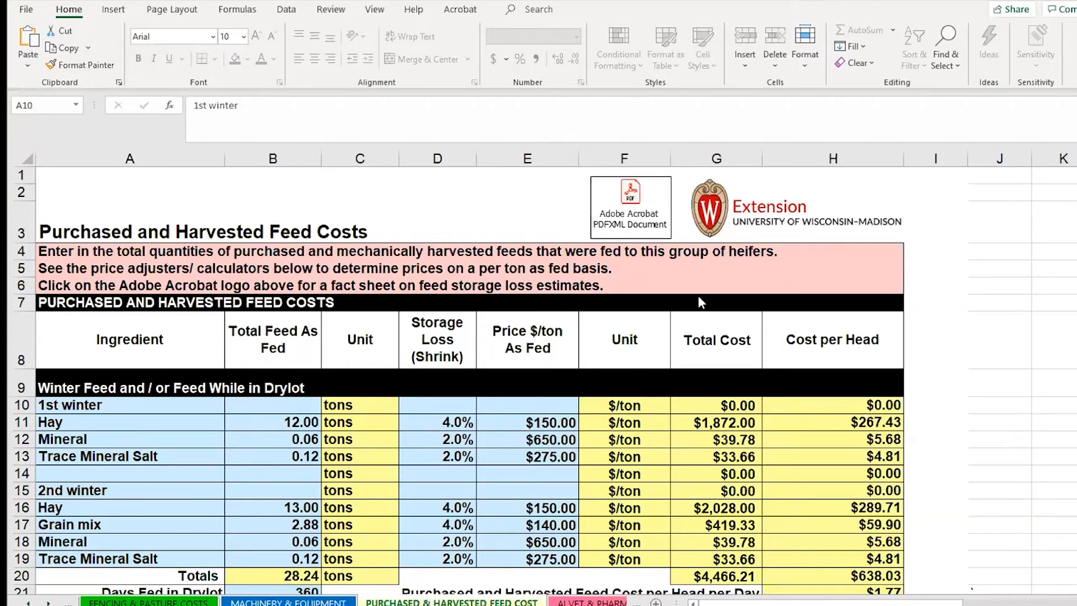
Open the embedded feed storage loss fact sheet, and review the winter drylot and pasture supplement feed cost tables.
double_click(630, 207)
scroll(973, 366, down, 1)
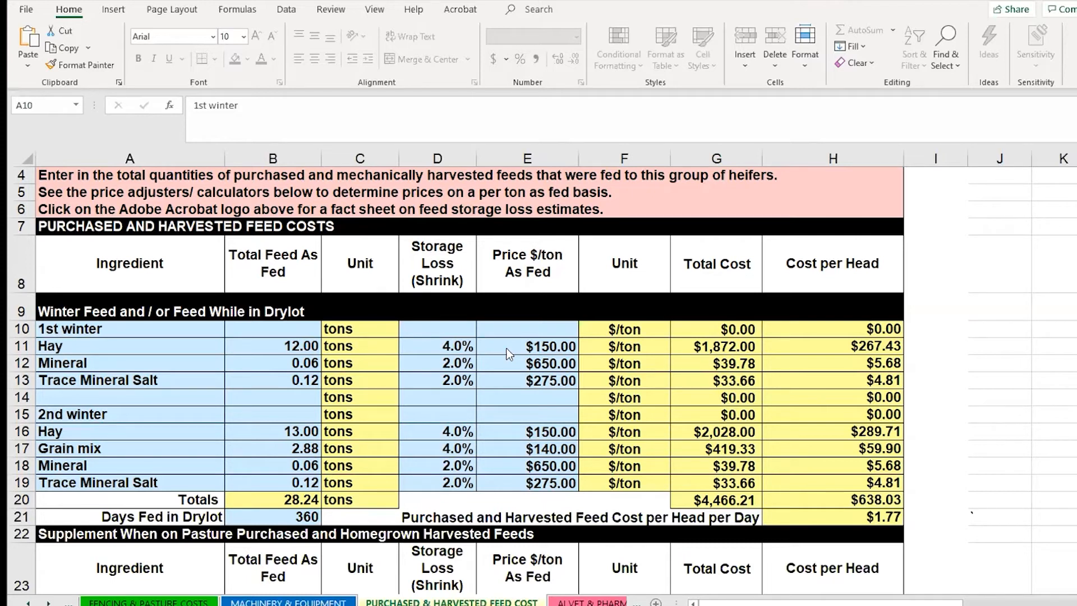
scroll(509, 353, down, 1)
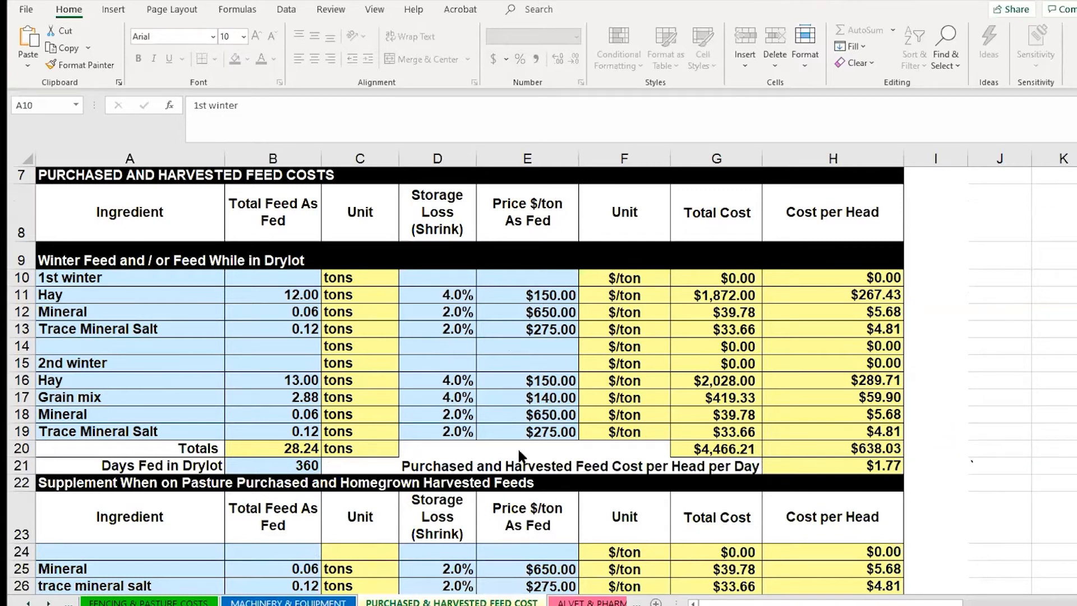
scroll(507, 452, down, 2)
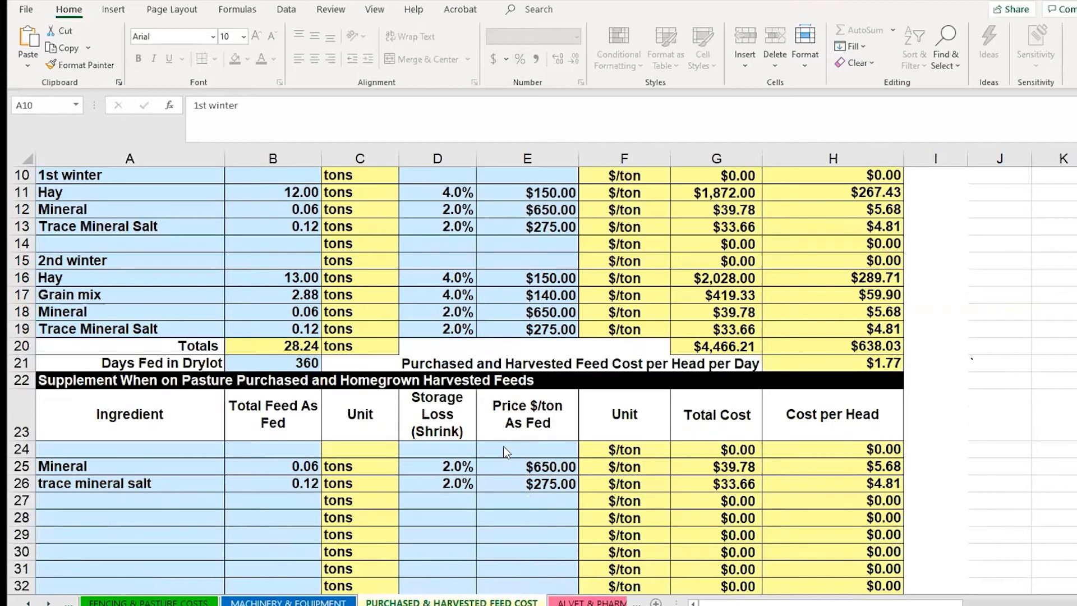
scroll(503, 451, down, 1)
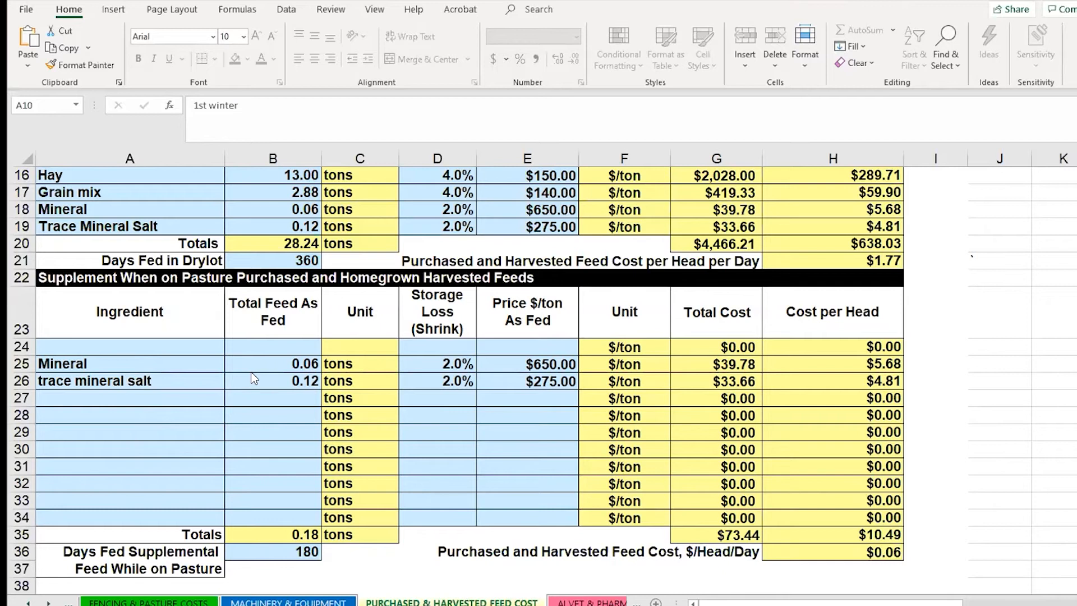
scroll(251, 376, down, 2)
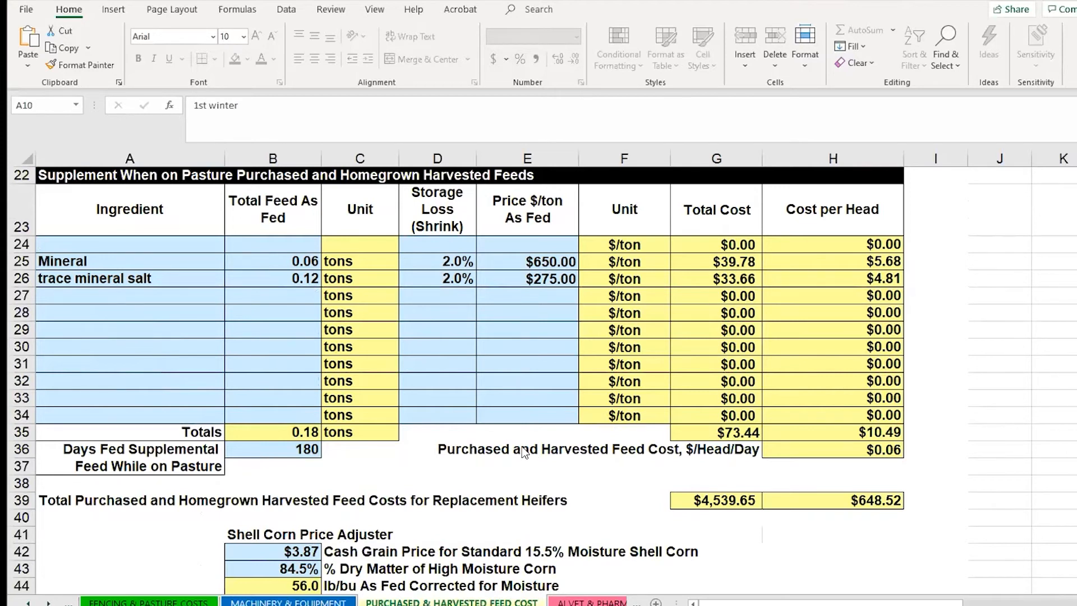
Examine the shell corn, ear corn, and hay and haylage price adjusters below the feed cost tables.
scroll(524, 452, down, 3)
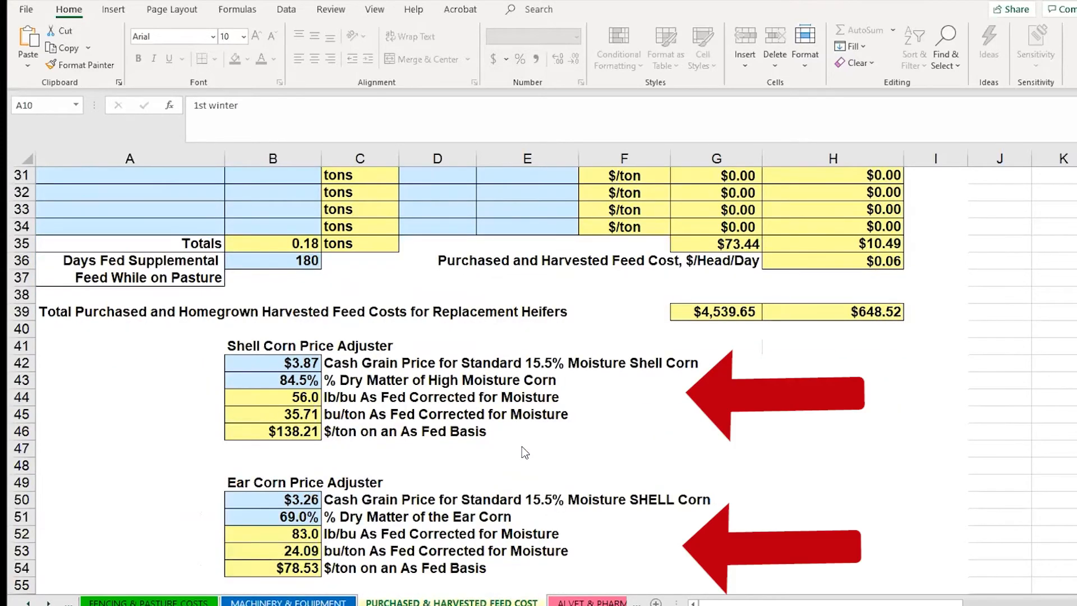
scroll(523, 452, down, 1)
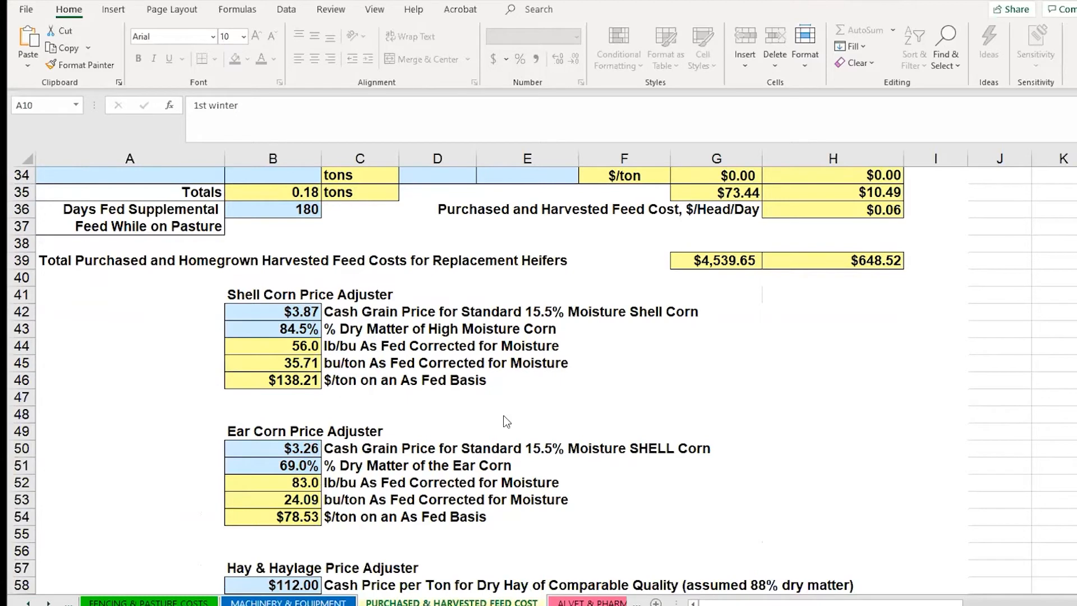
scroll(506, 421, down, 1)
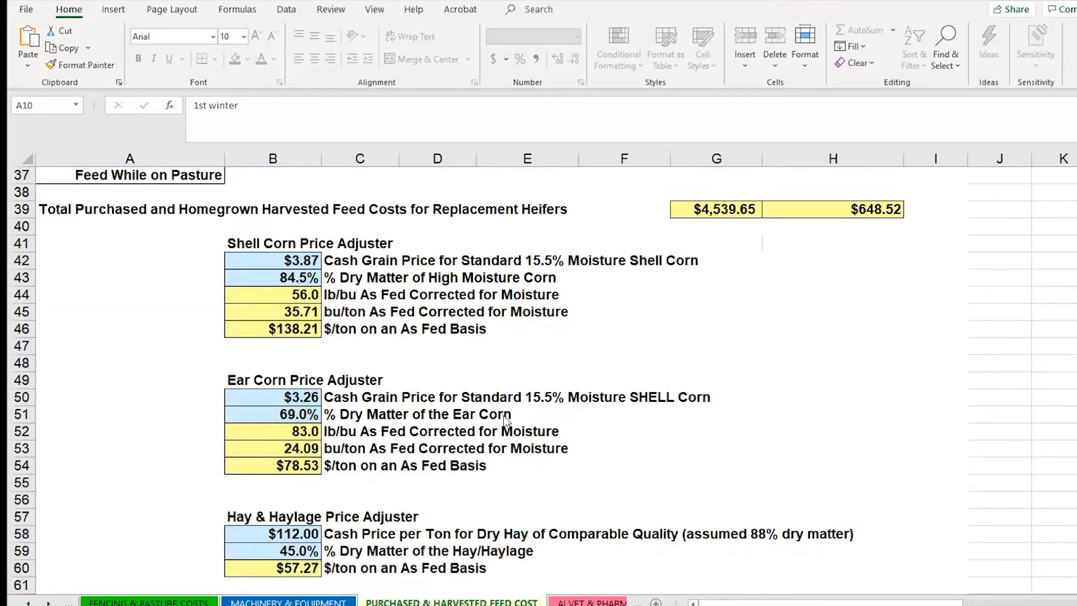
scroll(505, 420, down, 1)
scroll(505, 419, up, 8)
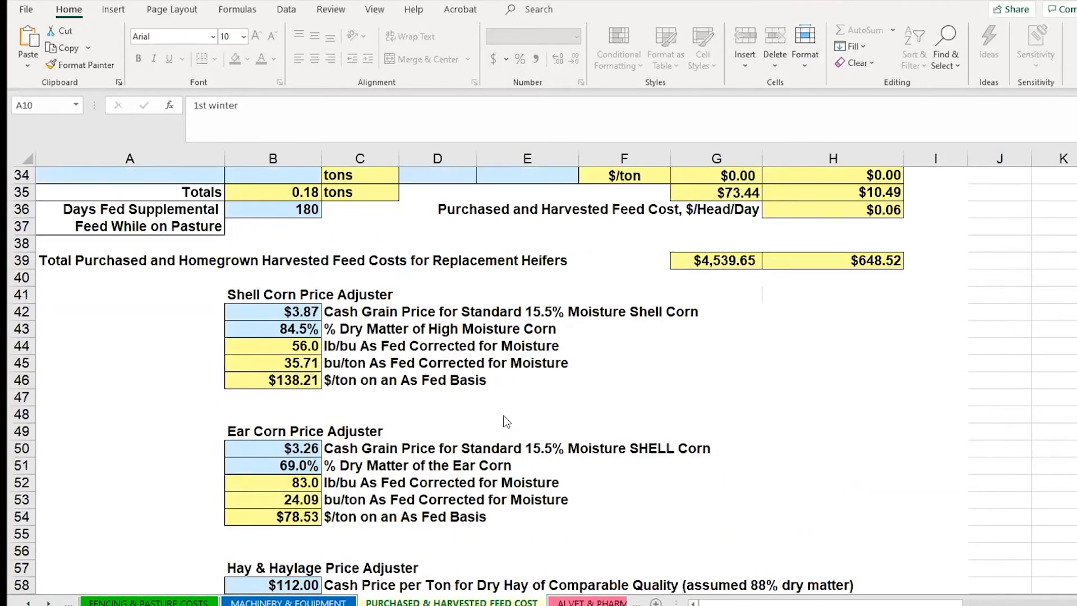
scroll(503, 416, up, 3)
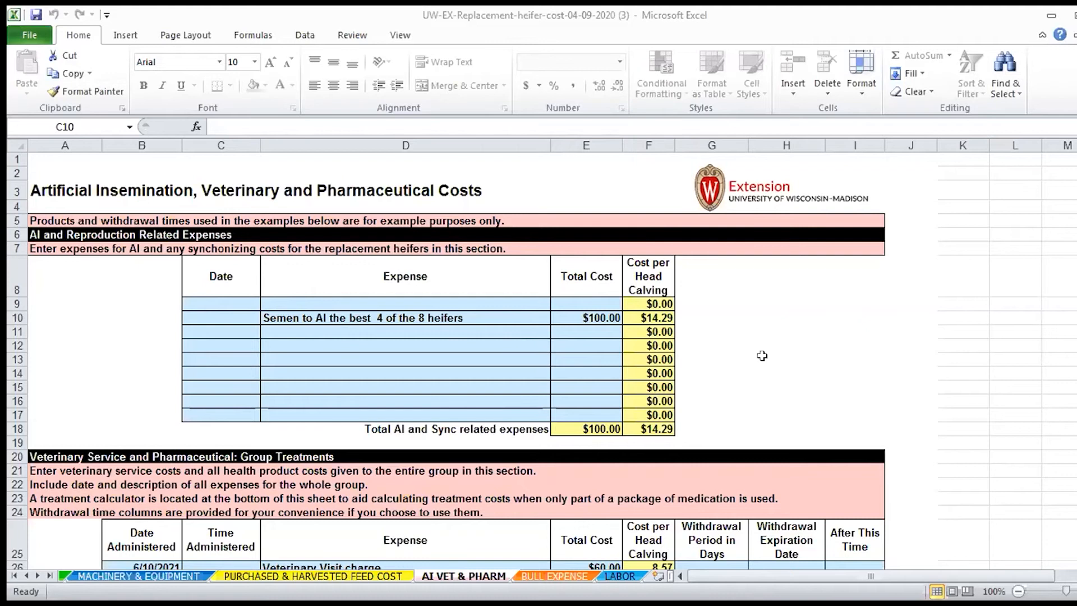
Review the group treatments, individual treatments and pharmaceutical treatment cost calculator on the AI, veterinary and pharmaceutical costs sheet.
scroll(761, 355, down, 4)
scroll(762, 355, down, 1)
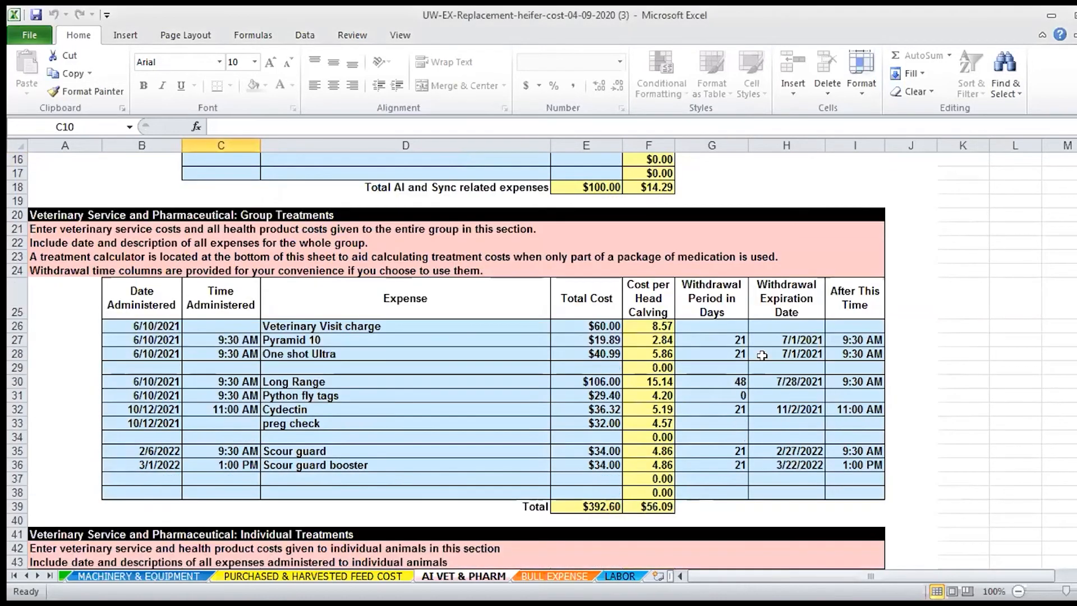
scroll(337, 465, down, 1)
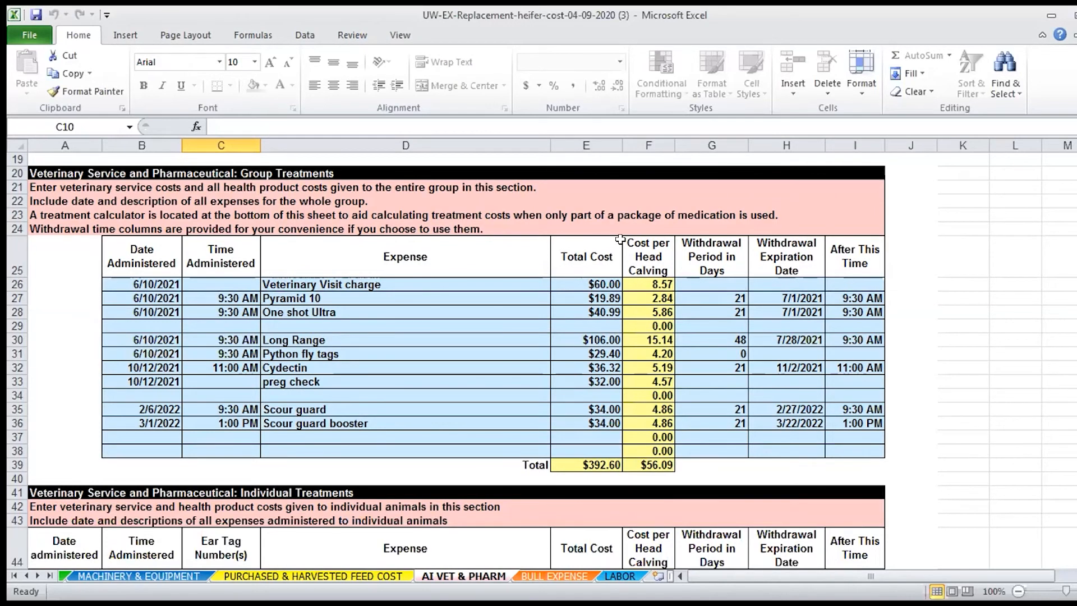
scroll(620, 240, down, 9)
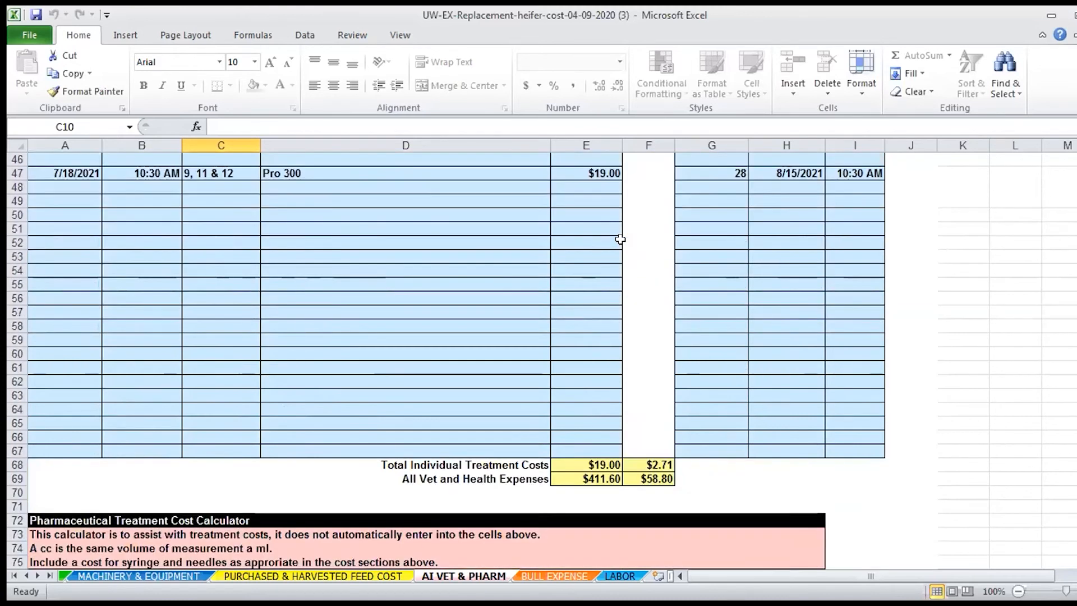
scroll(620, 240, down, 2)
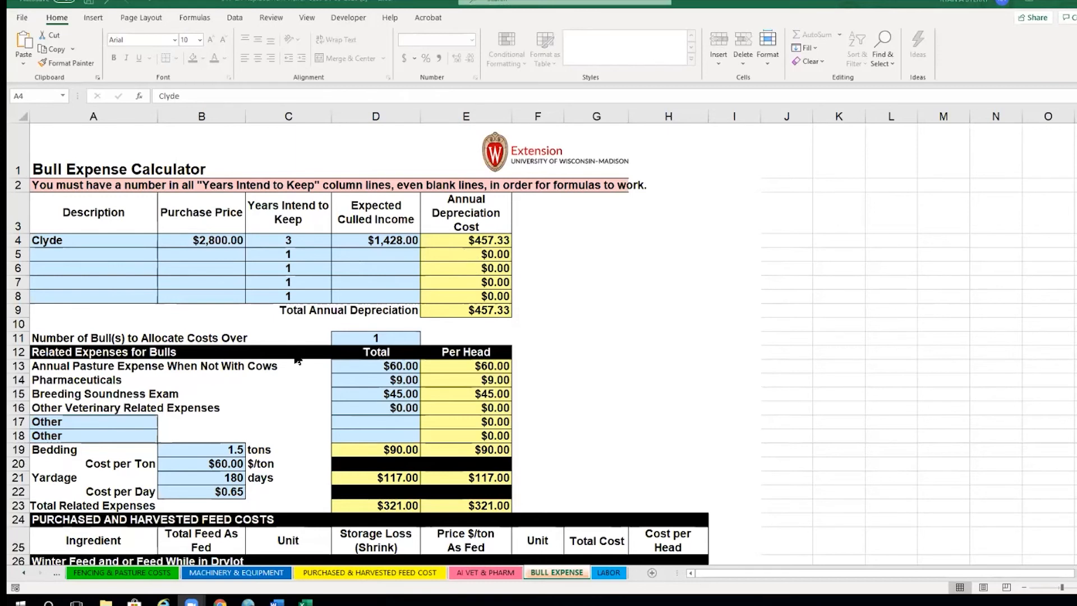
Review the bull depreciation inputs and the related bull expenses, including bedding and yardage, on the Bull Expense sheet.
scroll(290, 349, down, 1)
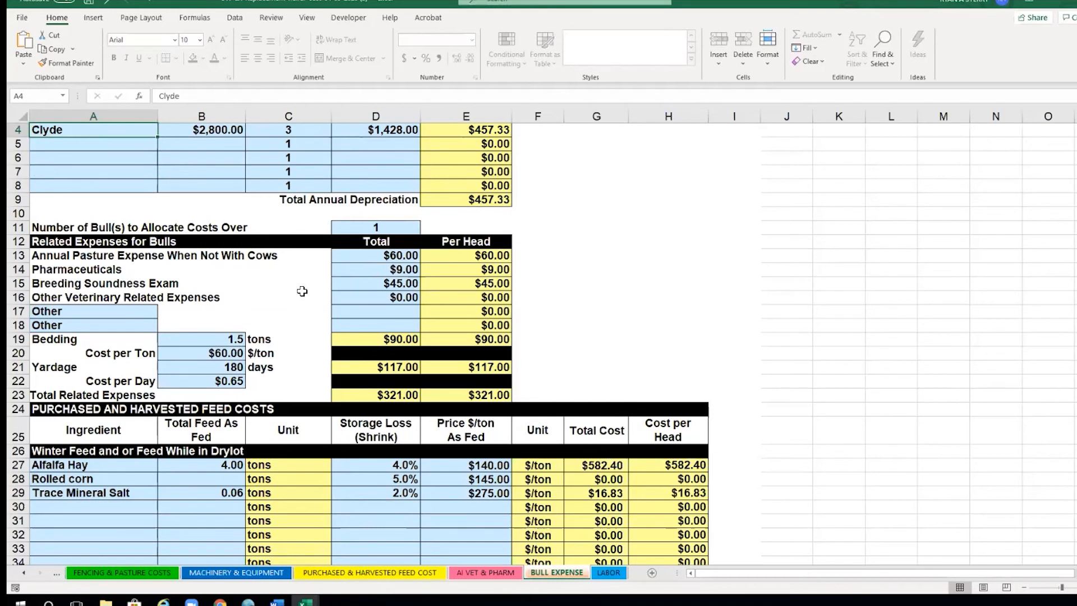
scroll(290, 300, down, 1)
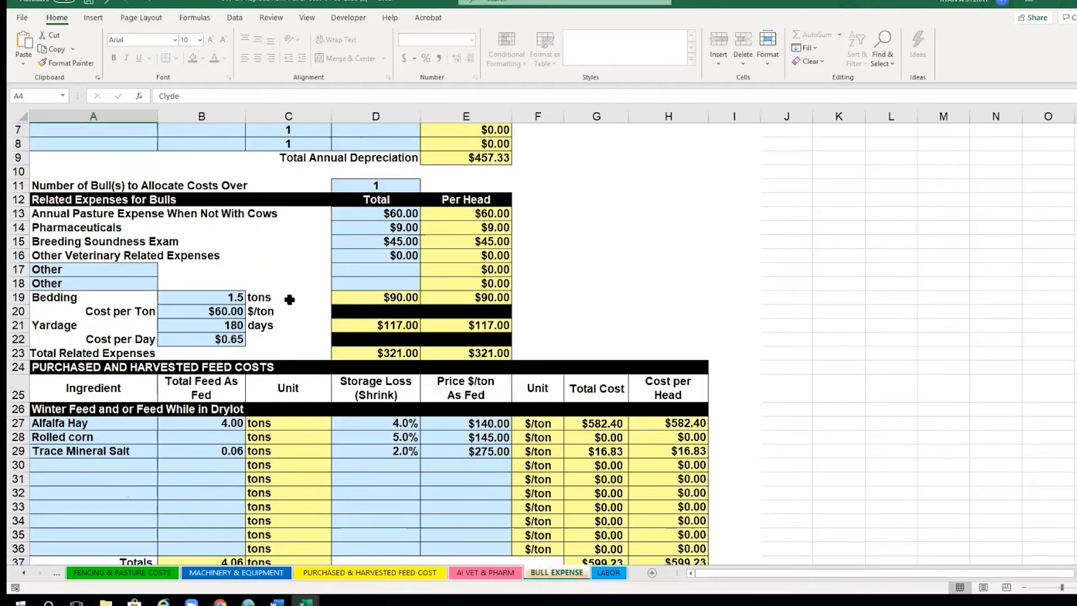
scroll(289, 299, down, 1)
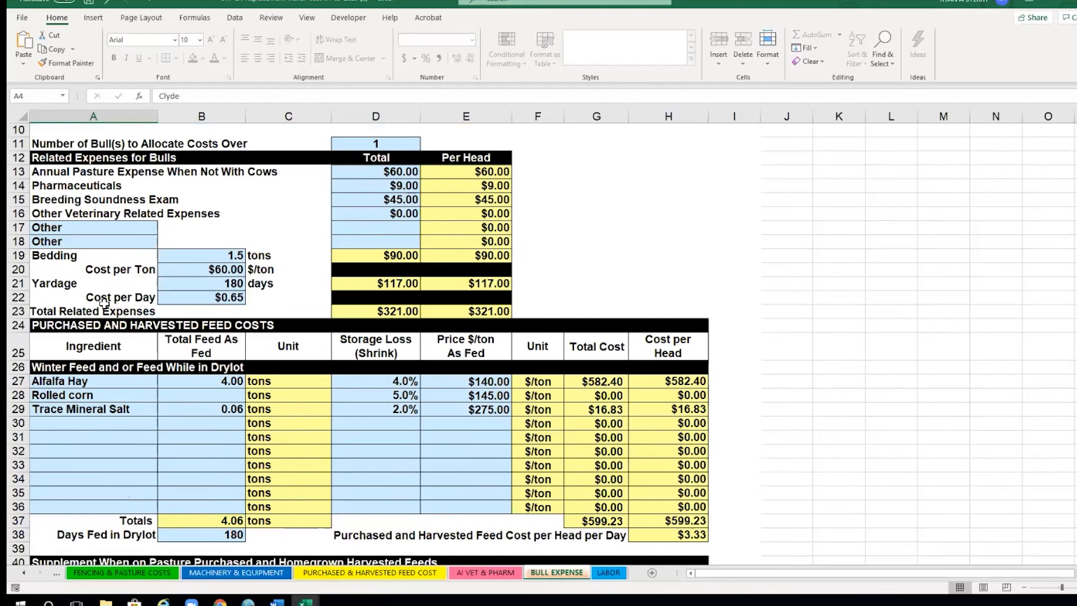
Examine the bull's winter drylot and pasture supplement feed cost tables and the Bull Costs Summary below them.
scroll(115, 293, down, 3)
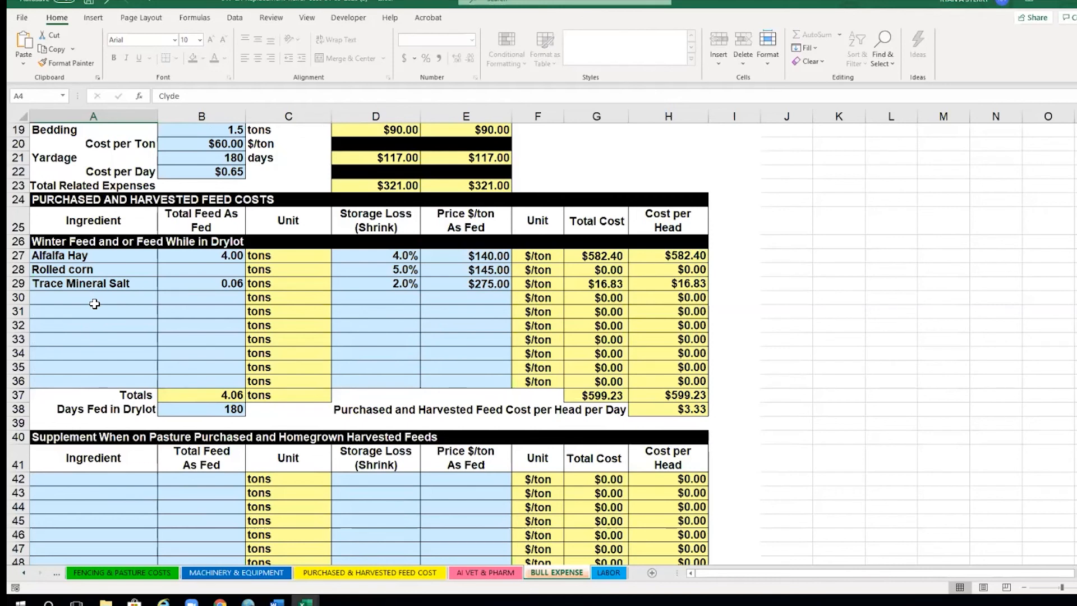
scroll(94, 304, down, 4)
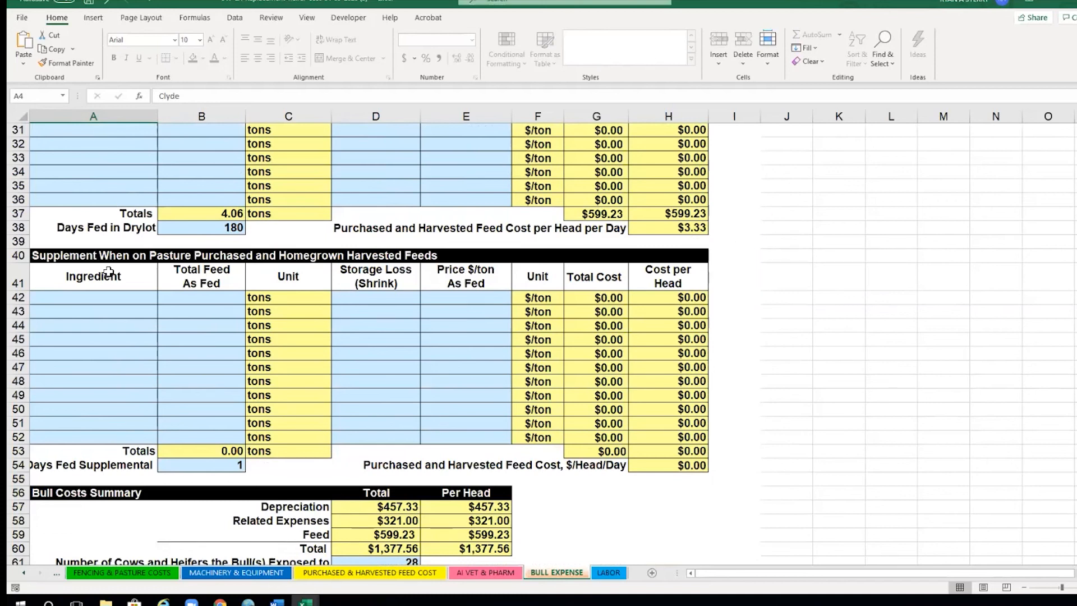
scroll(169, 337, down, 3)
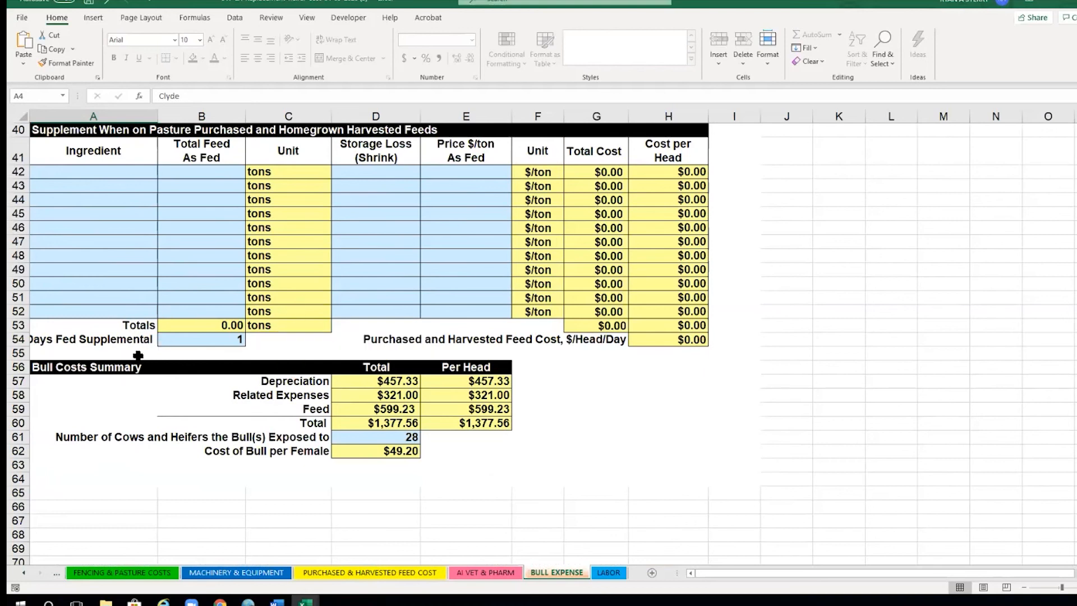
scroll(137, 358, up, 2)
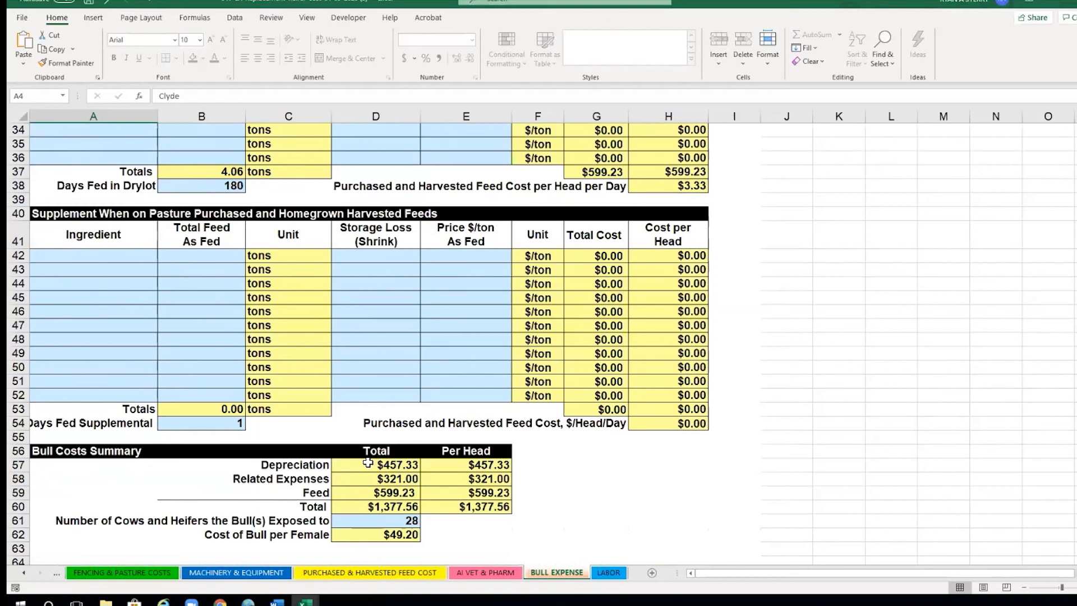
scroll(369, 461, down, 1)
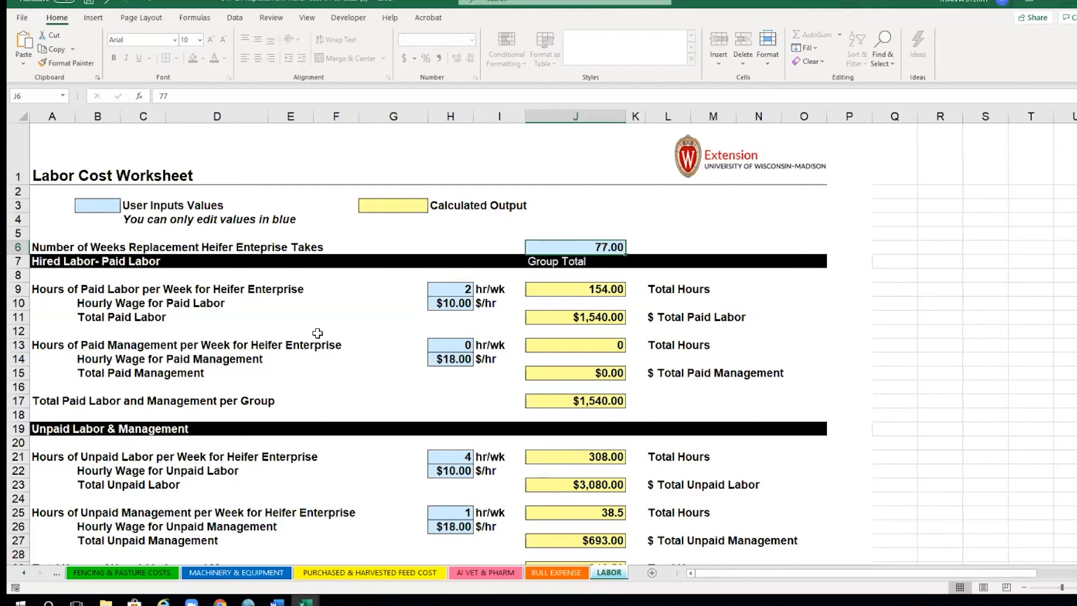
Review the hired labor and the unpaid labor and management sections on the Labor sheet, including the note on production costs.
scroll(315, 335, down, 2)
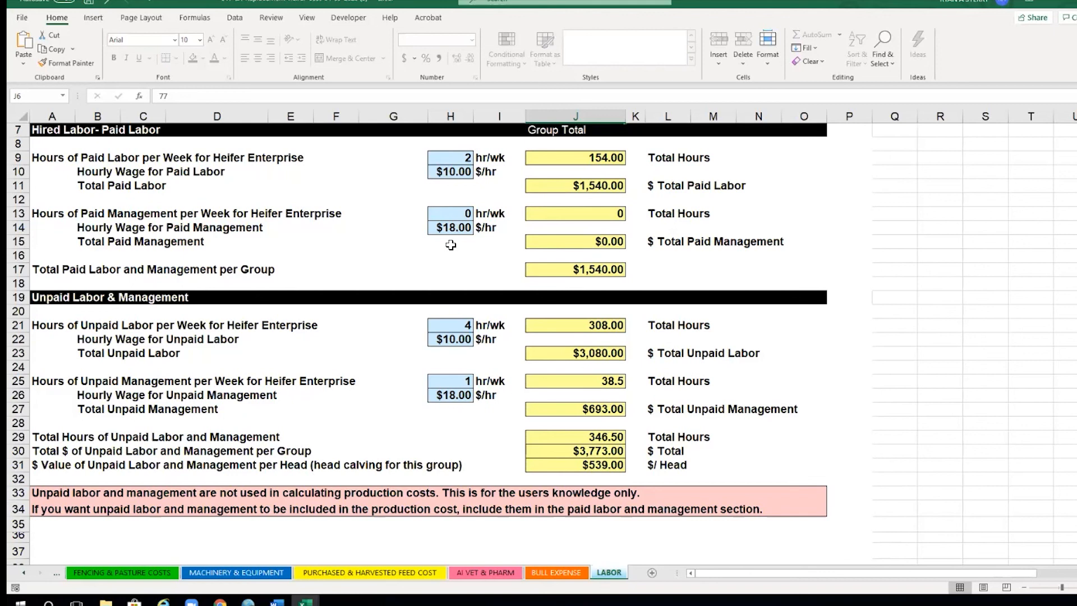
scroll(369, 330, down, 1)
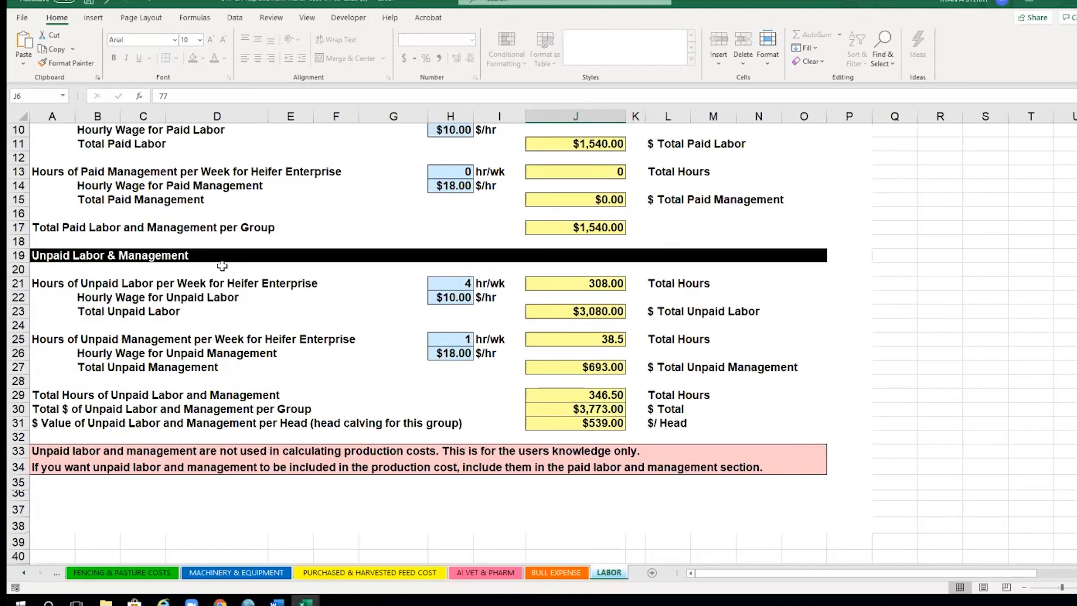